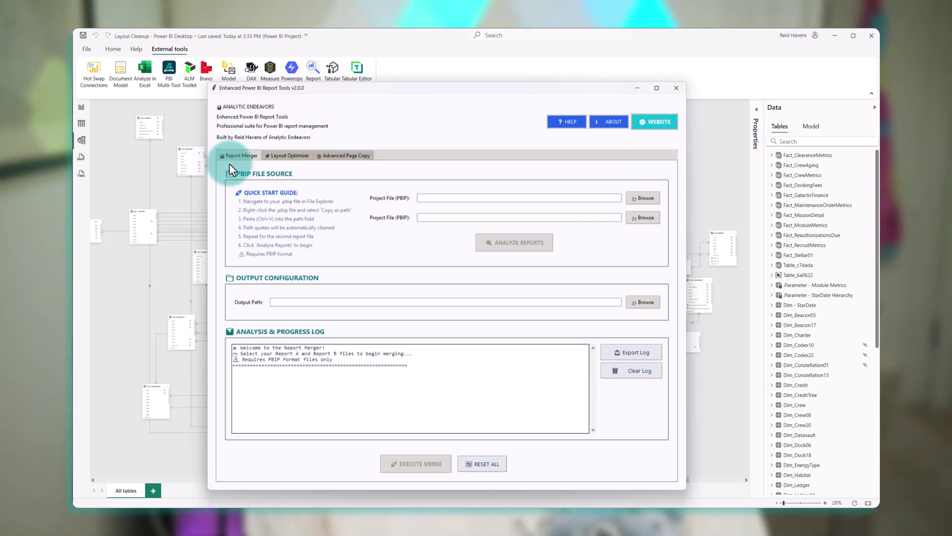
- Switch to the Layout Optimizer tool and look over the Page Copy tool
left_click(291, 157)
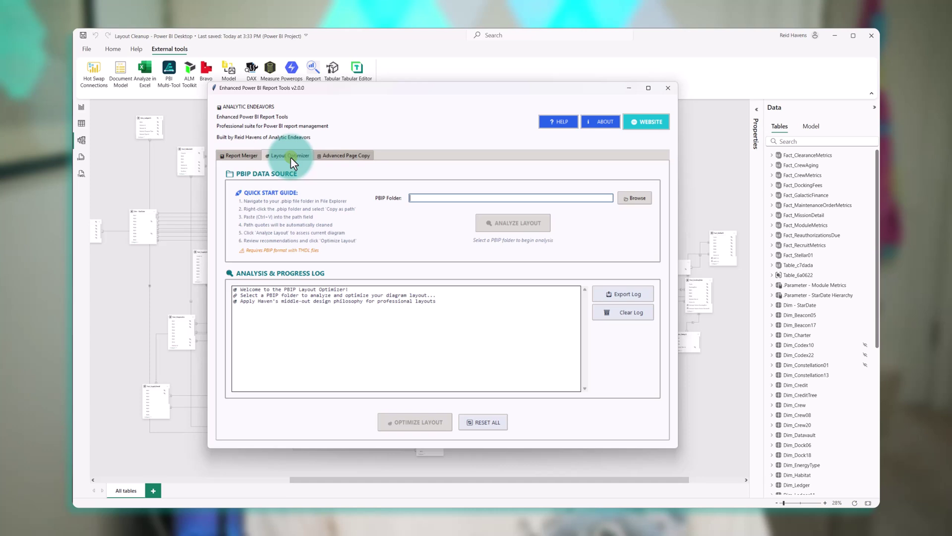
left_click(331, 155)
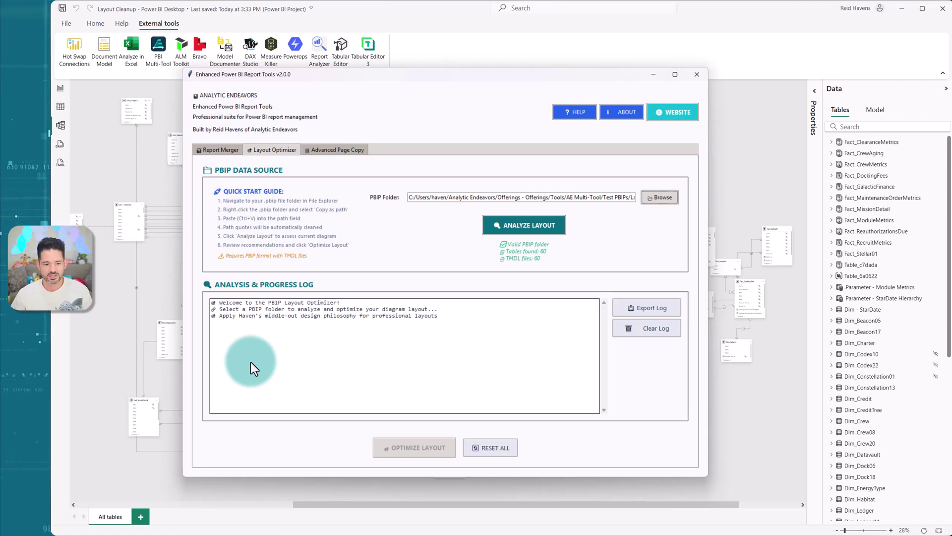
left_click(97, 277)
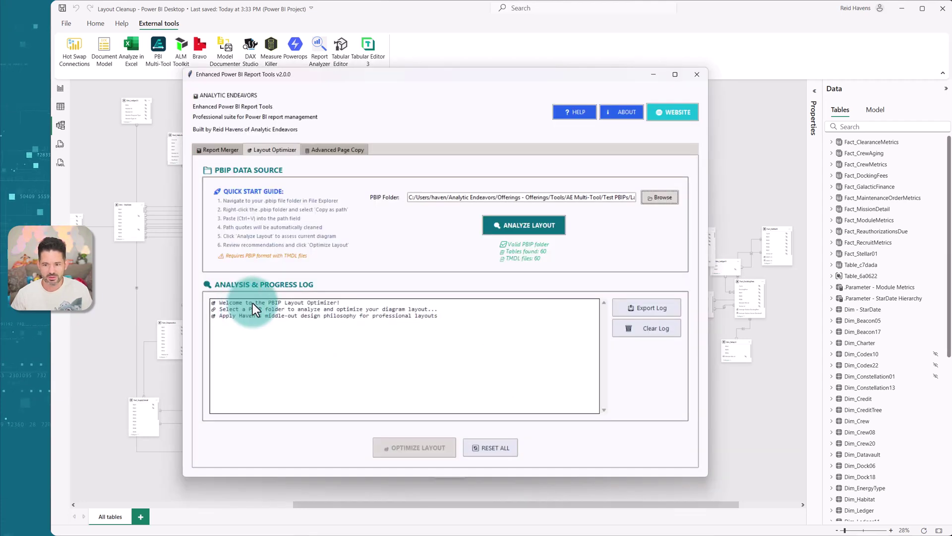
left_click_drag(571, 197, 725, 184)
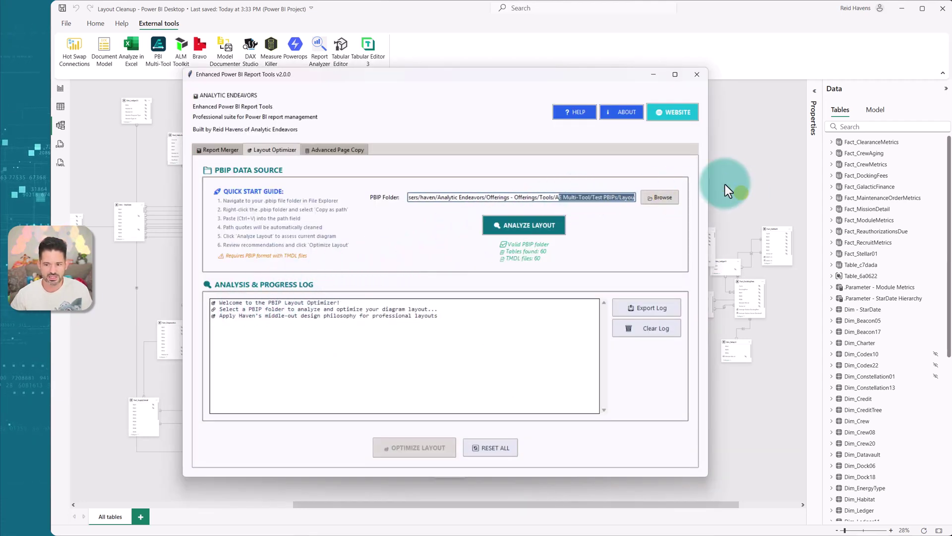
left_click(725, 184)
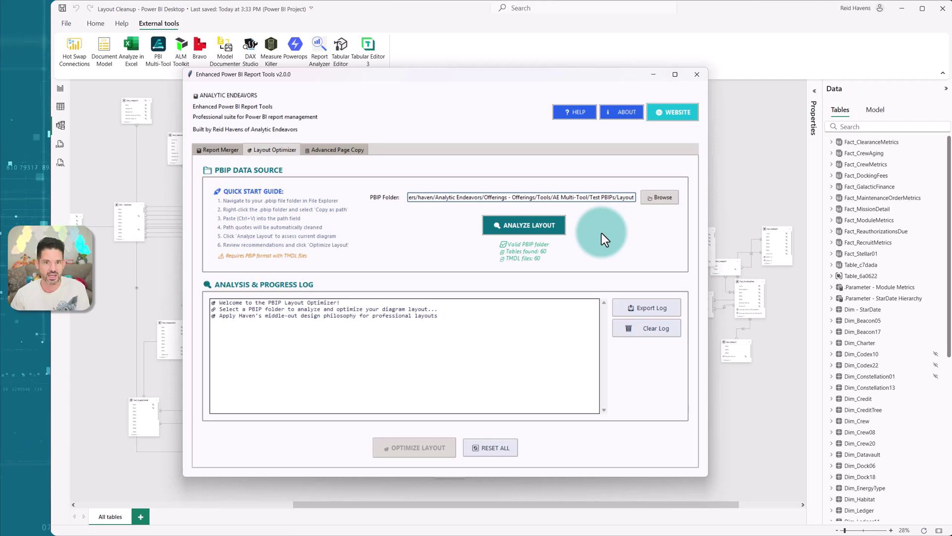
- Analyze the diagram layout, scoring 70.0/100 across 60 tables, then run the middle-out optimization
left_click(558, 227)
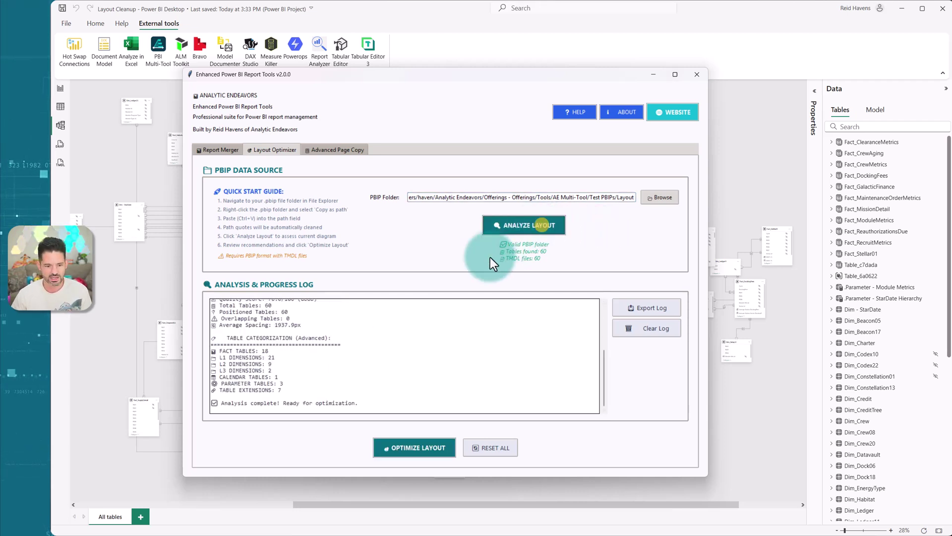
scroll(333, 353, "up", 3)
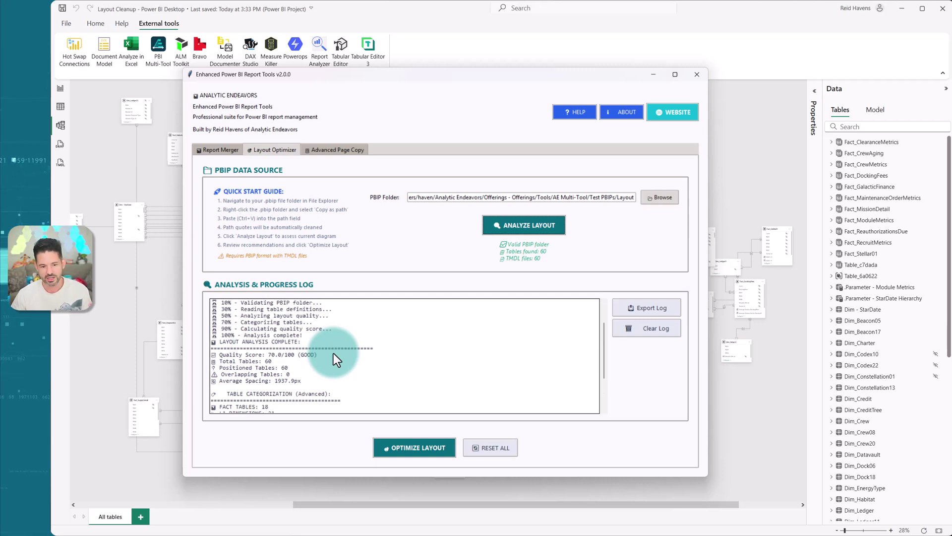
scroll(334, 353, "down", 3)
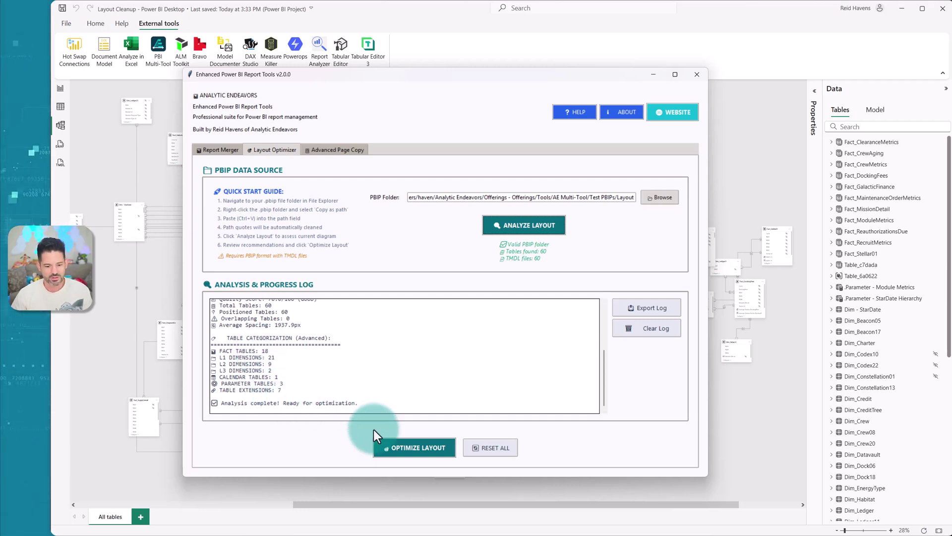
left_click(410, 441)
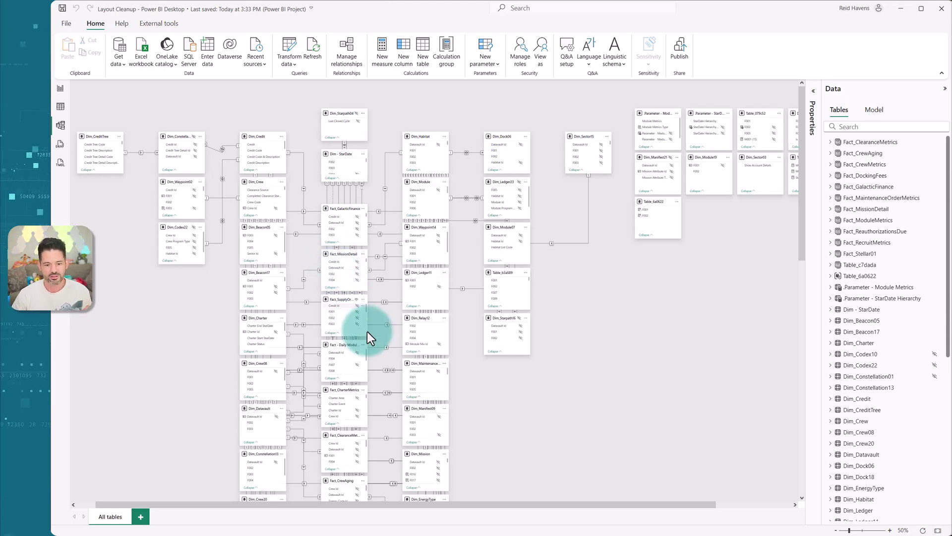
- Inspect the table cards of the rearranged Layout Cleanup model diagram in Model view
scroll(373, 343, "down", 10)
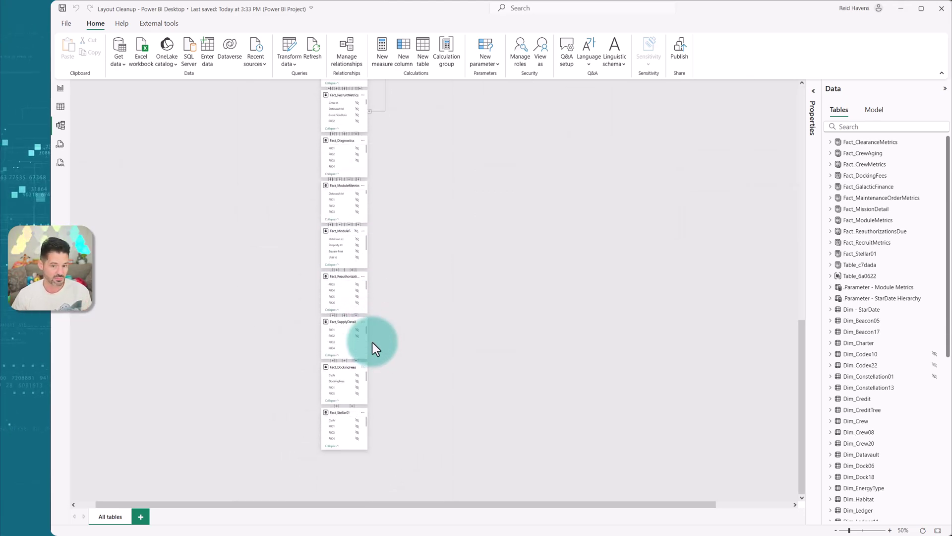
scroll(373, 342, "up", 10)
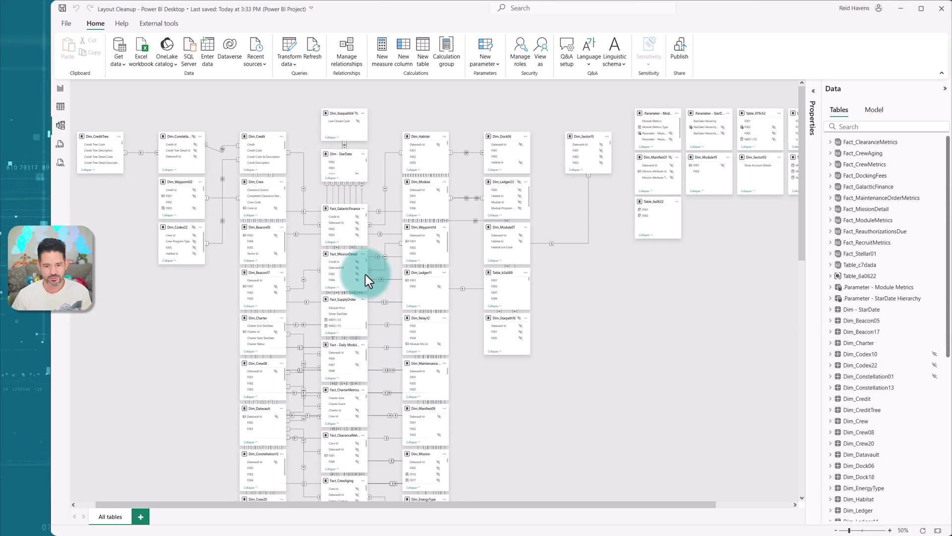
mouse_move(354, 166)
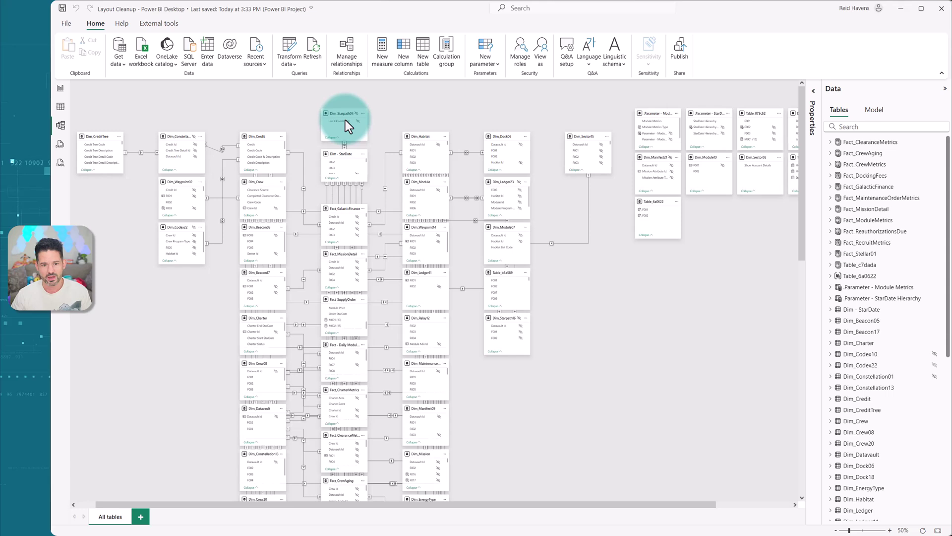
mouse_move(345, 120)
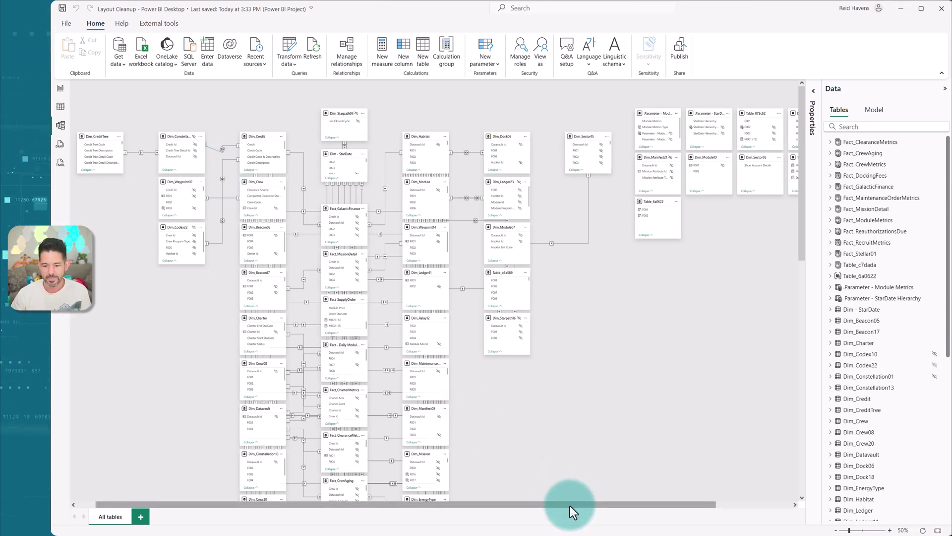
left_click_drag(570, 505, 691, 508)
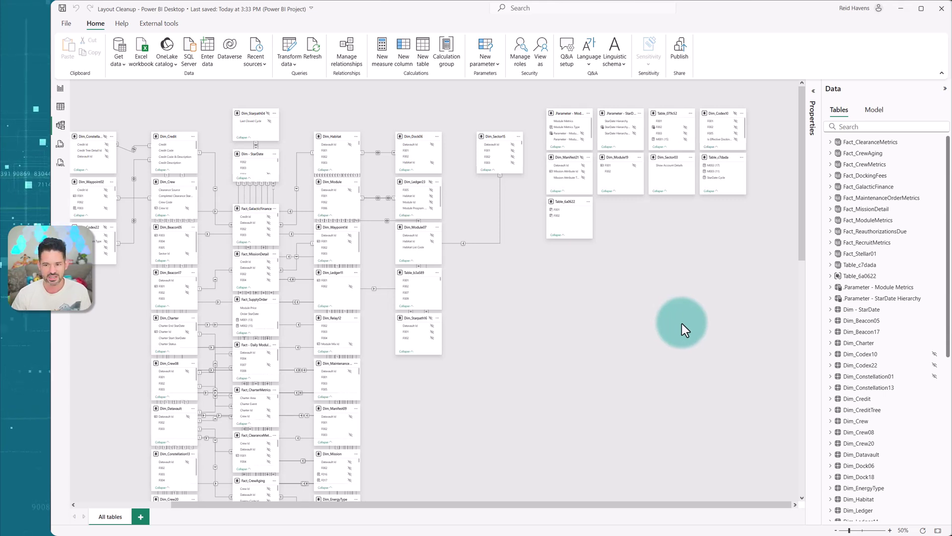
left_click_drag(577, 505, 502, 514)
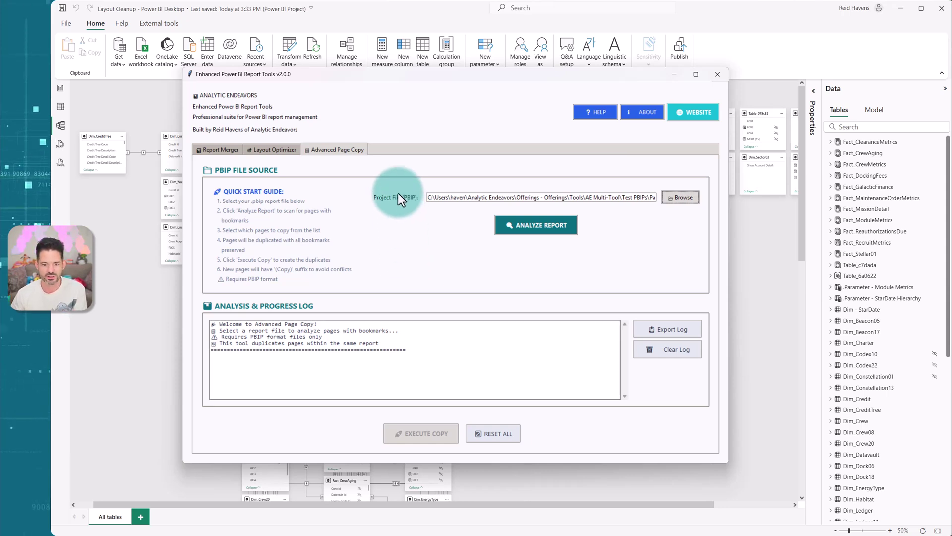
- Scan for pages with bookmarks, select 'Report (4 bookmarks)' and execute the page copy
left_click_drag(513, 198, 727, 201)
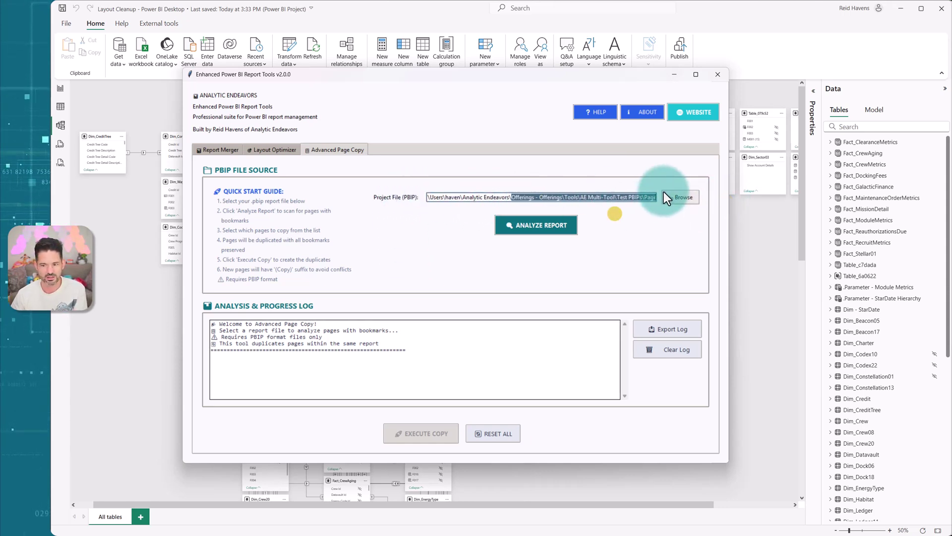
left_click(557, 227)
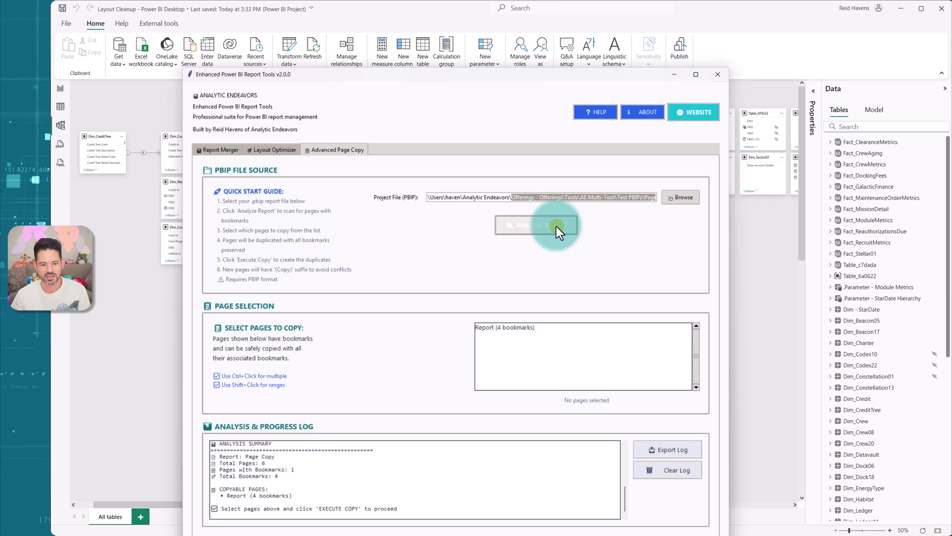
left_click_drag(438, 78, 452, 11)
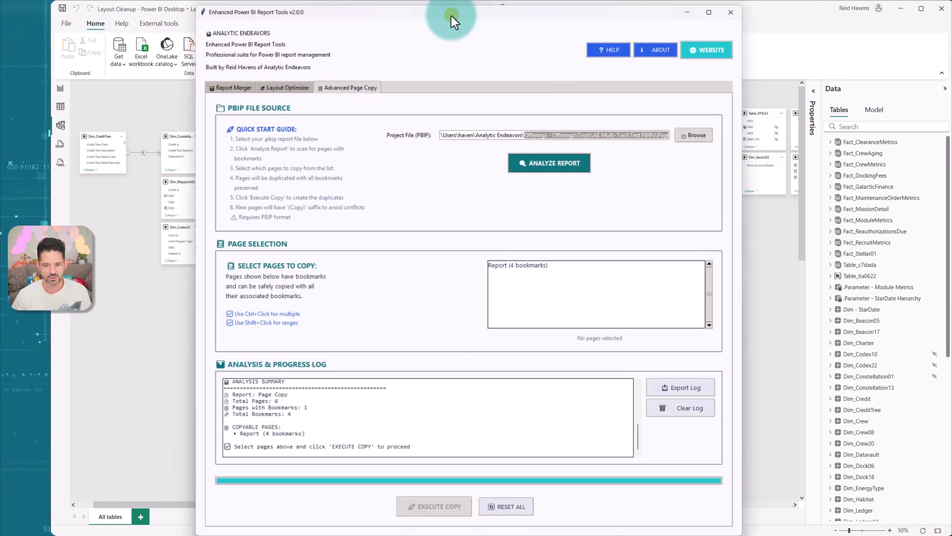
left_click(508, 266)
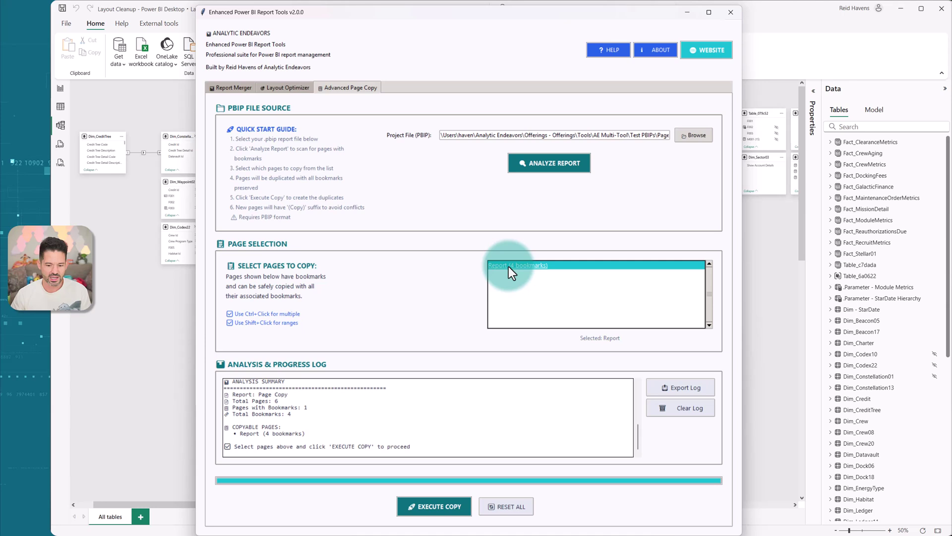
left_click(431, 513)
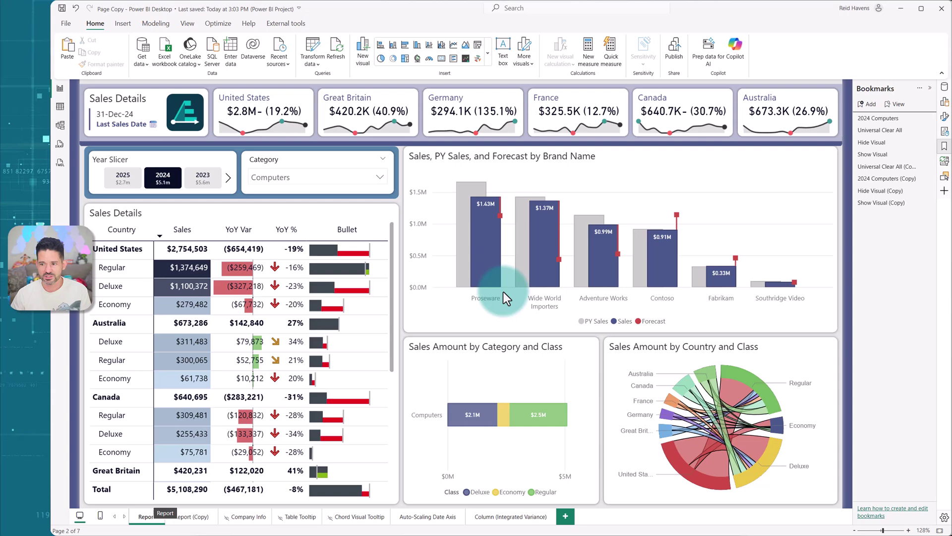
- Compare the Report and Report (Copy) pages and widen the Bookmarks pane to show full names
left_click(147, 517)
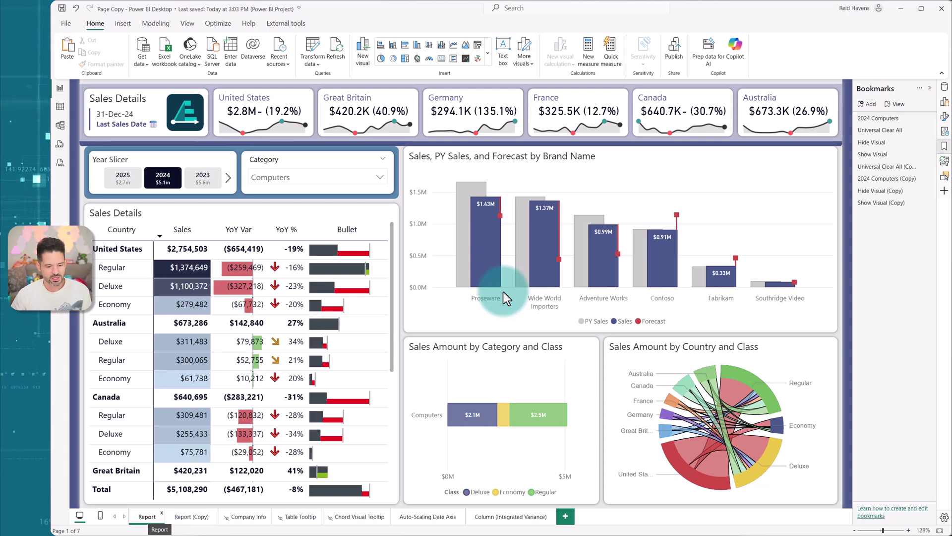
left_click(196, 518)
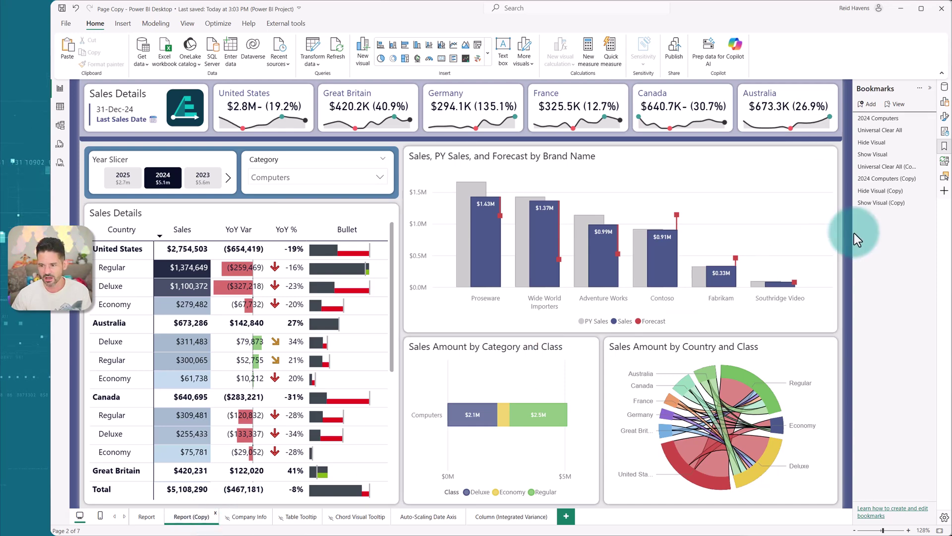
left_click_drag(854, 233, 842, 223)
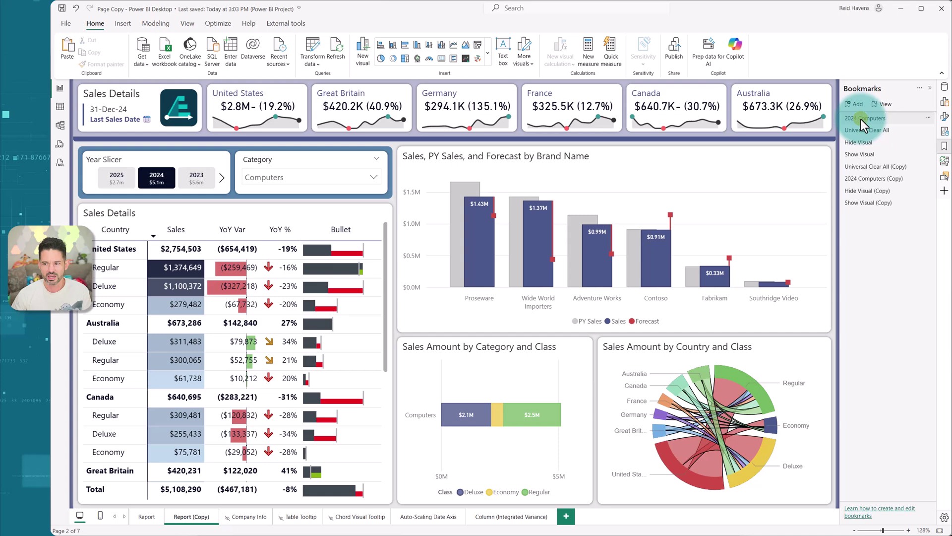
- Apply the Universal Clear All, Hide Visual and Show Visual bookmarks on the original Report page
left_click(863, 132)
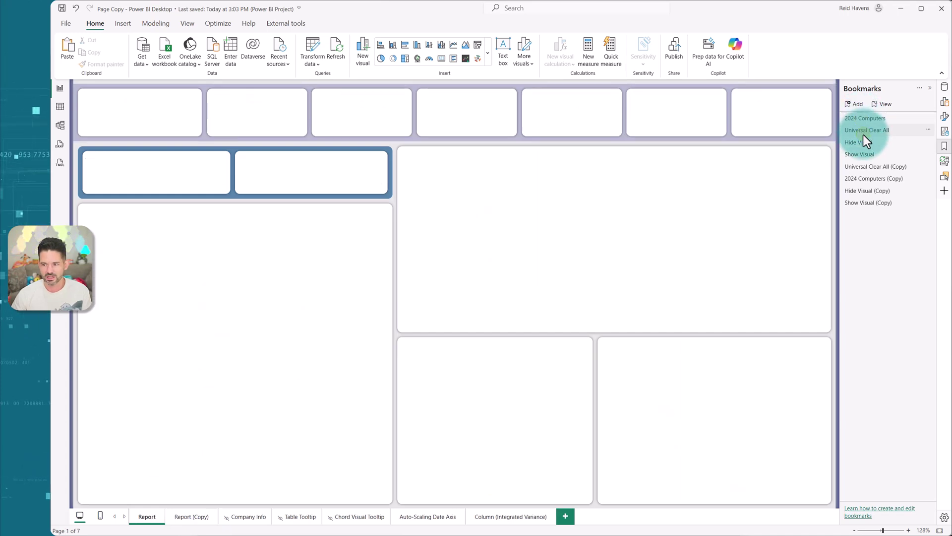
left_click(865, 142)
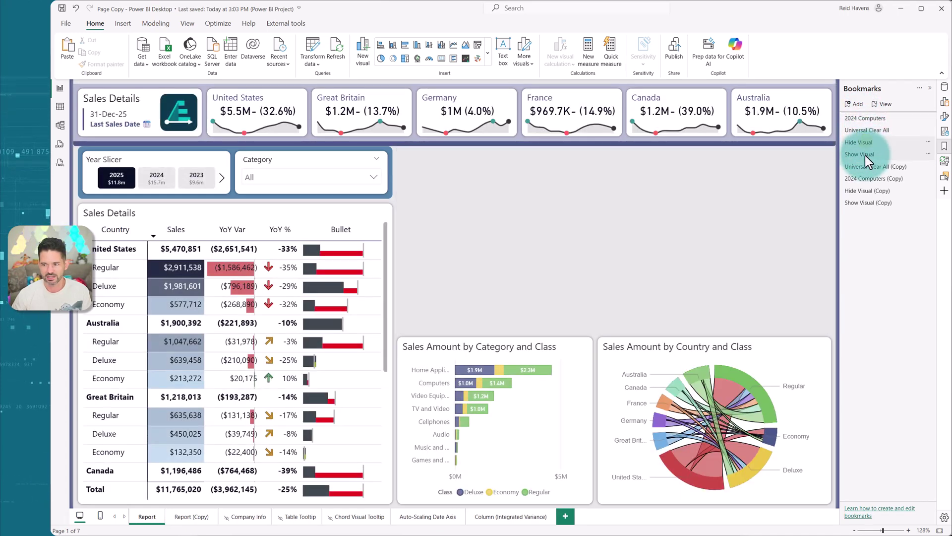
left_click(866, 156)
left_click(866, 155)
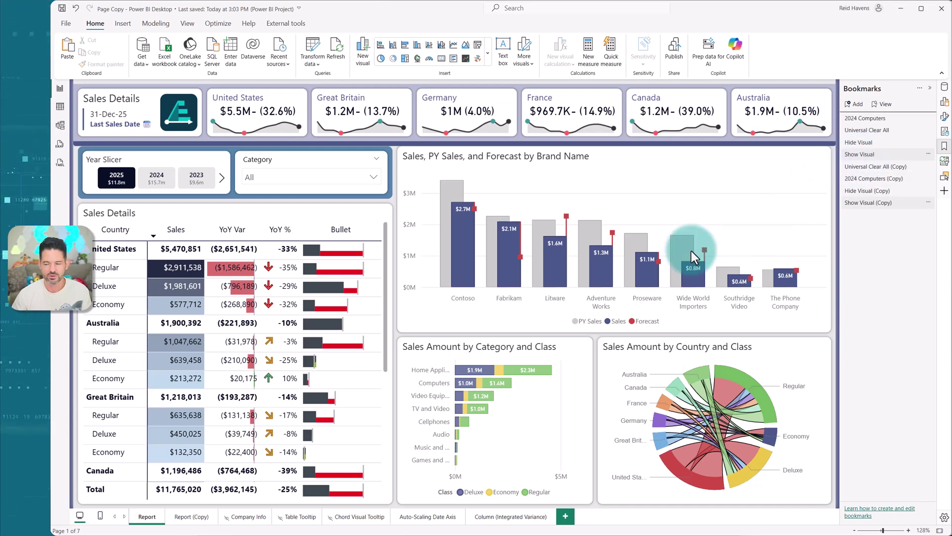
- On Report (Copy), apply Show Visual, then hide the brand chart with Hide Visual (Copy)
left_click(202, 517)
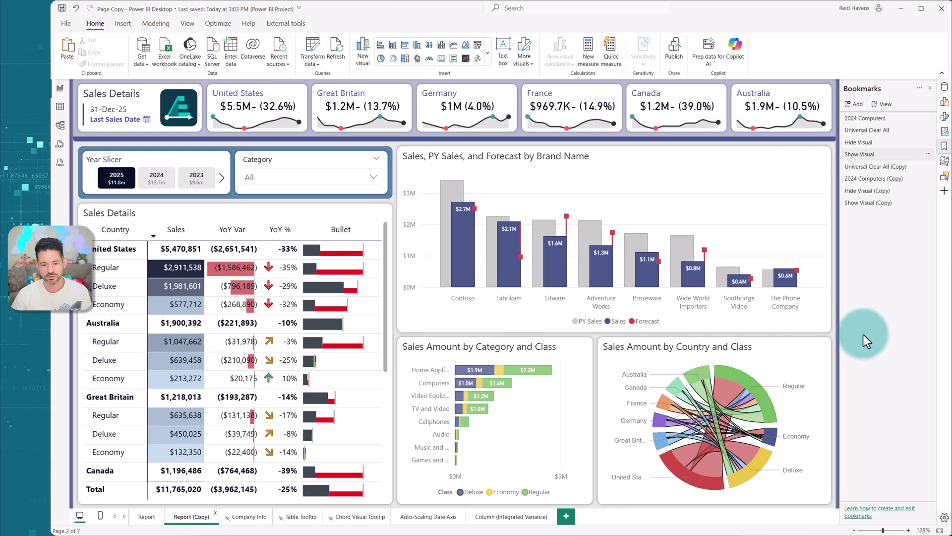
left_click(847, 154)
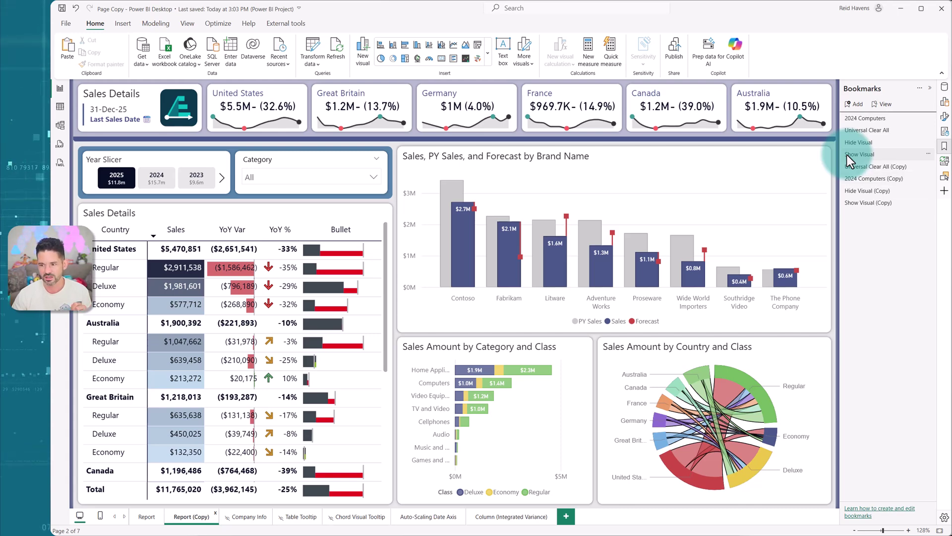
left_click(861, 192)
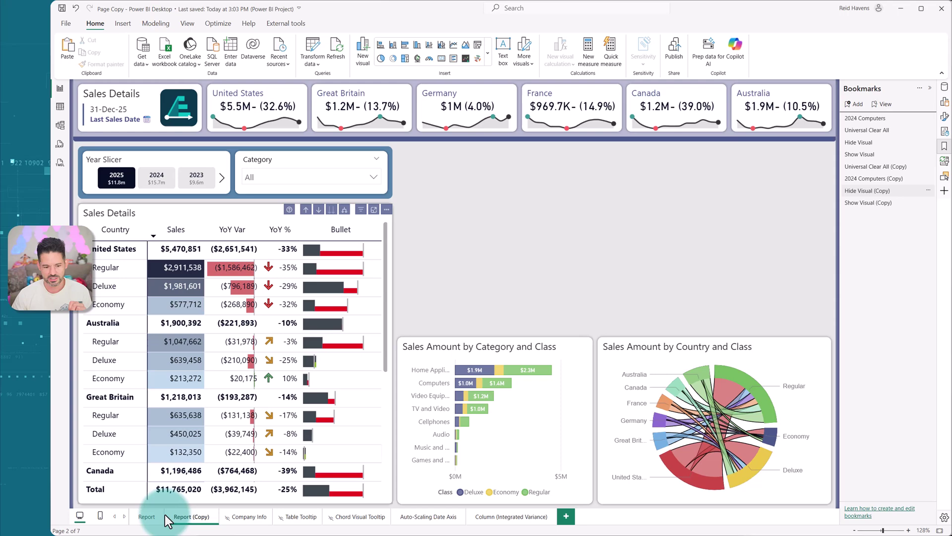
- From the original Report page, test Hide Visual (Copy) and Show Visual (Copy), which return to Report (Copy)
left_click(145, 518)
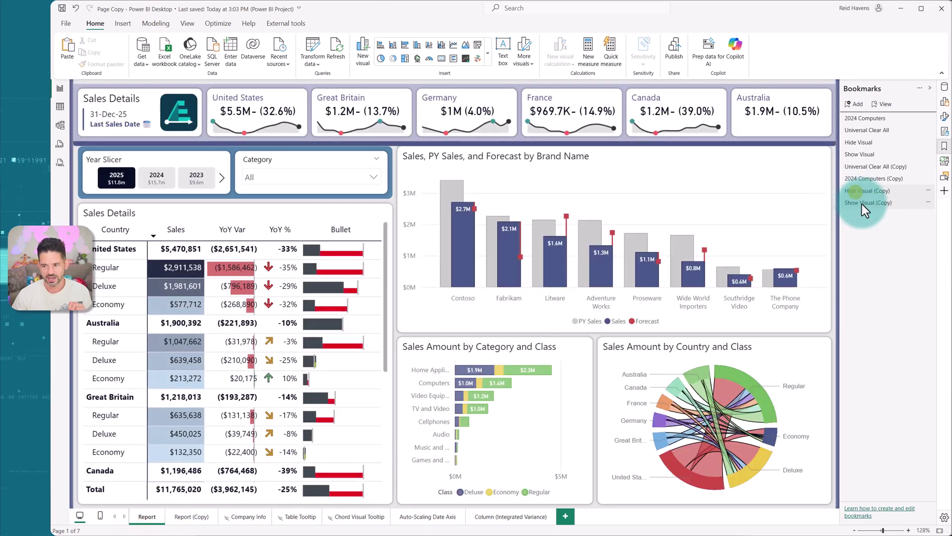
left_click(863, 191)
left_click(864, 203)
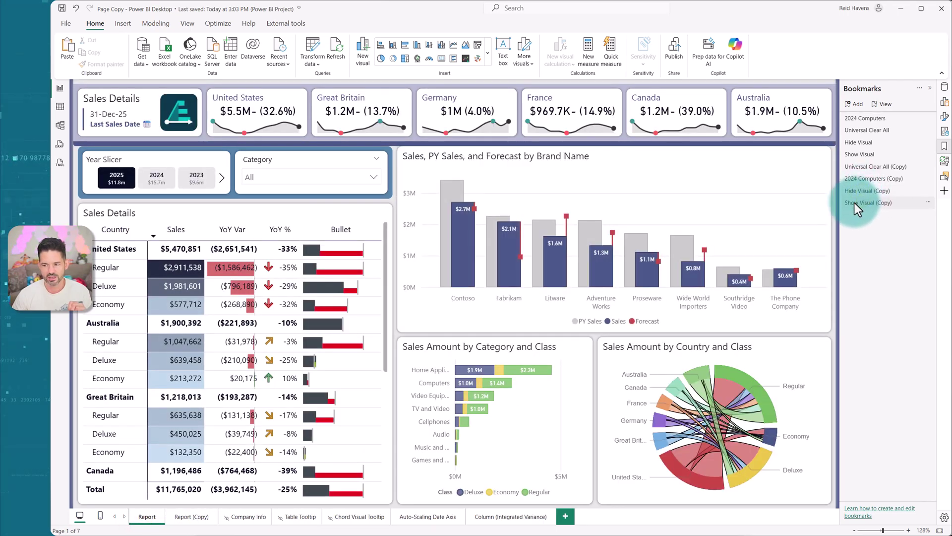
right_click(855, 203)
left_click(881, 274)
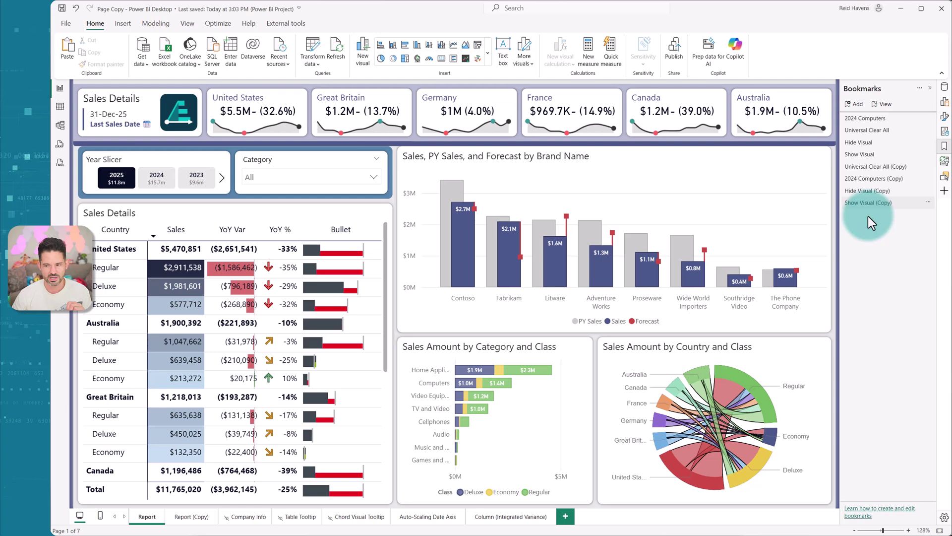
left_click(866, 204)
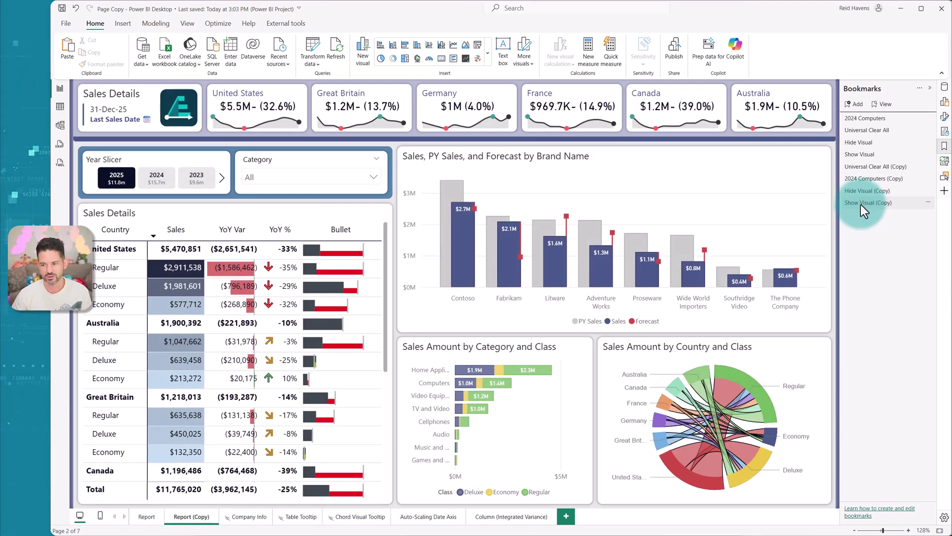
right_click(853, 206)
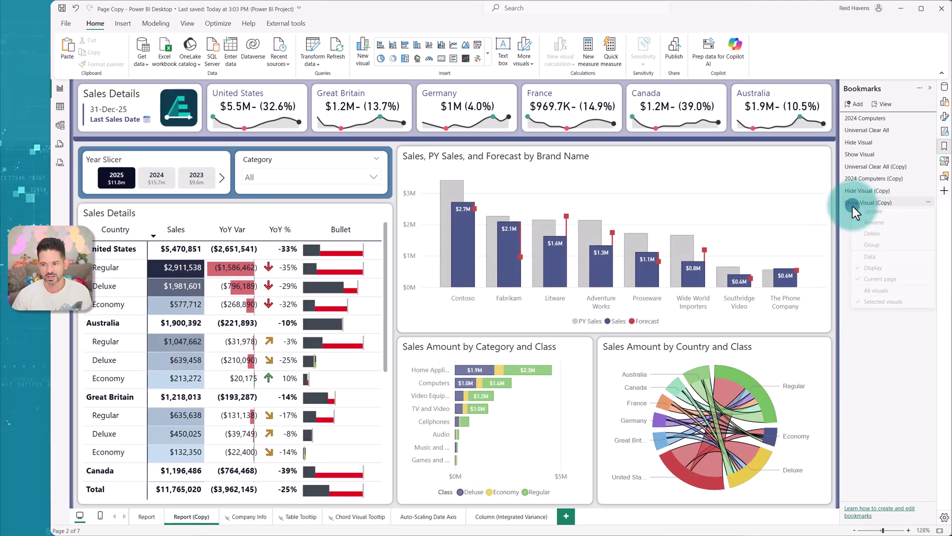
left_click(874, 279)
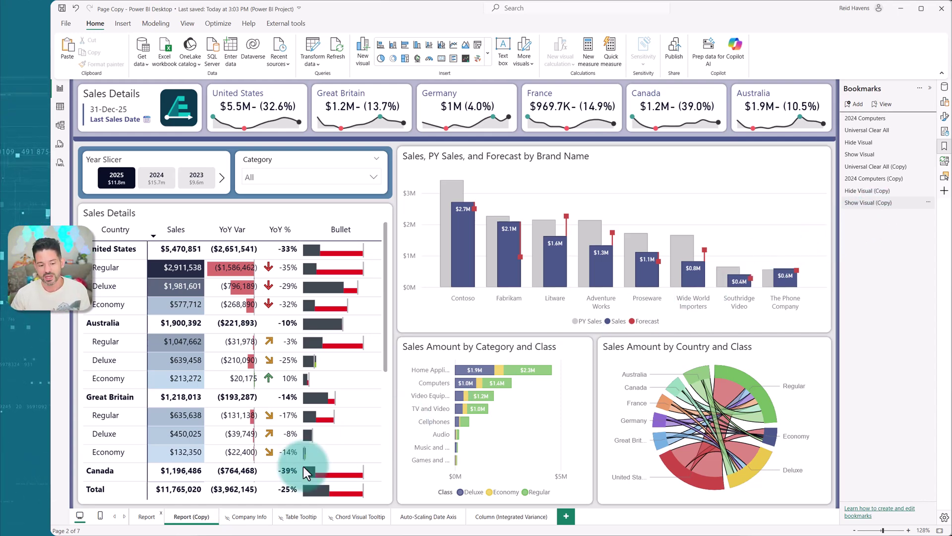
left_click(178, 523)
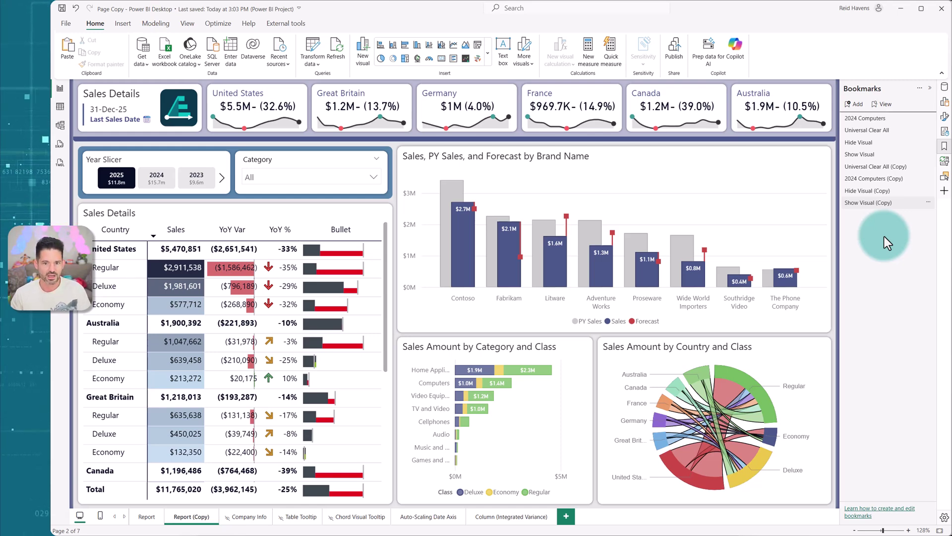
- Show the installed external tools, such as DAX Studio, Bravo and Tabular Editor 3
left_click(299, 27)
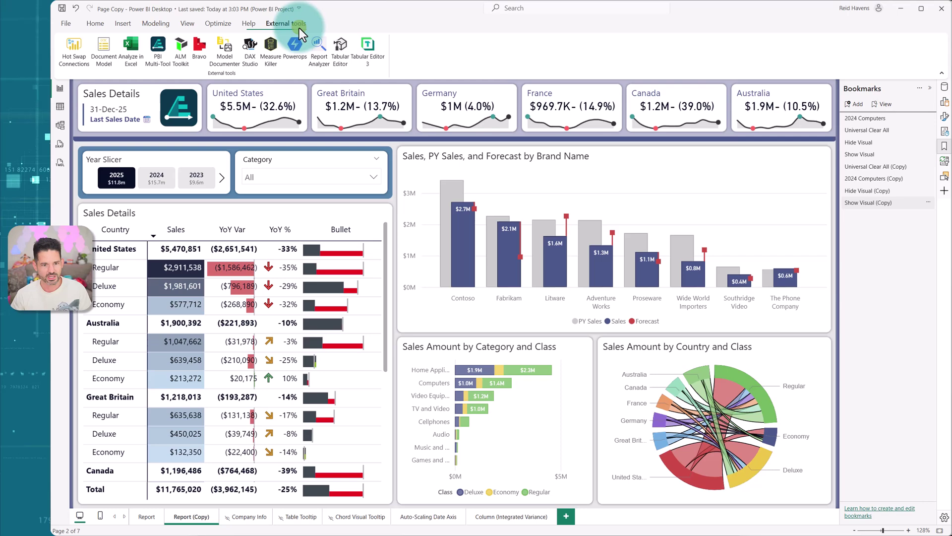